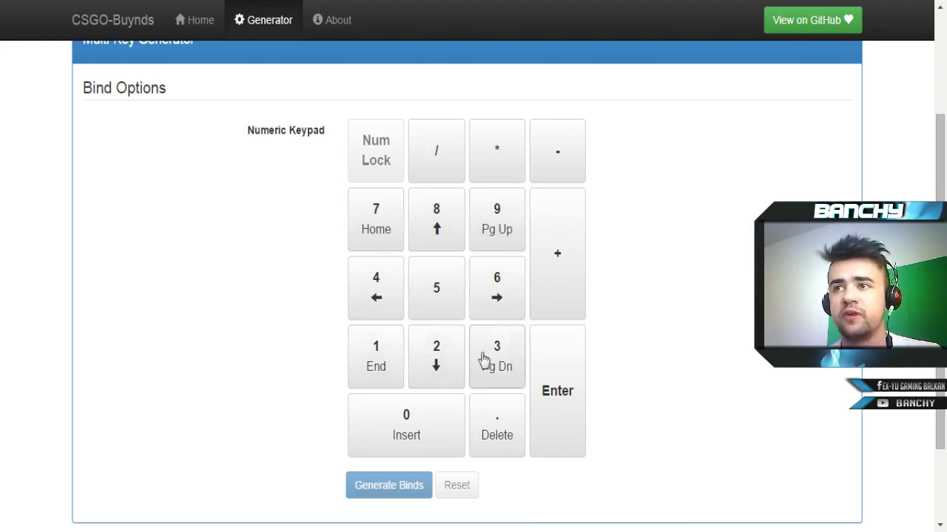
Step: Bind numpad 7 to buy a P250 as the secondary weapon
{"action": "left_click", "coordinate": [383, 232]}
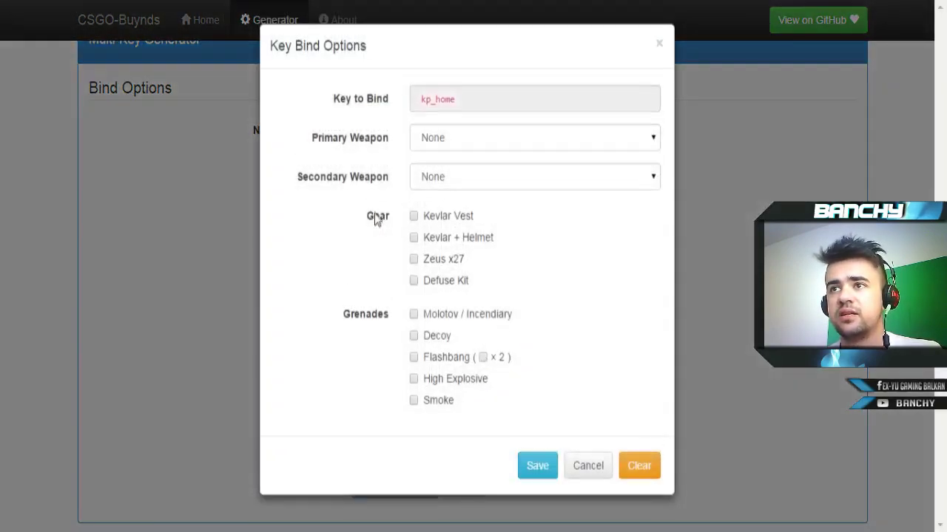
{"action": "left_click", "coordinate": [453, 147]}
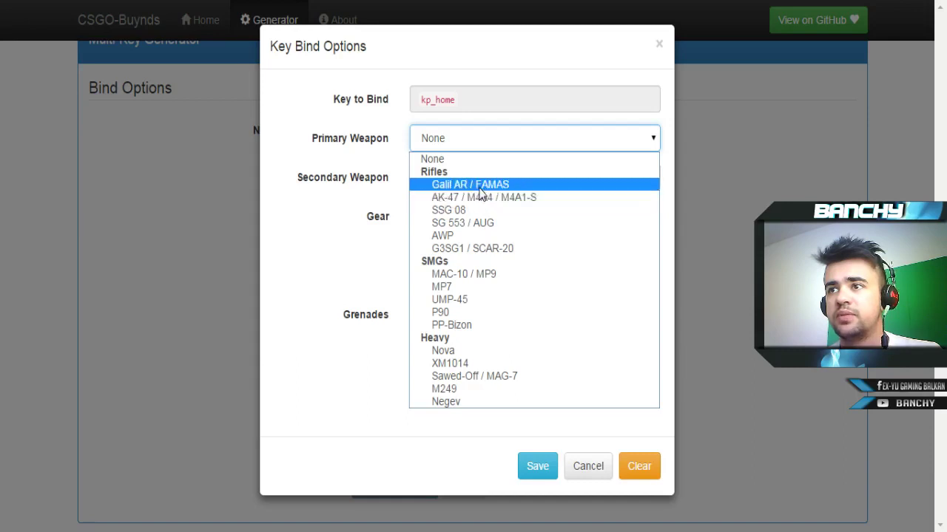
{"action": "key", "text": "Escape"}
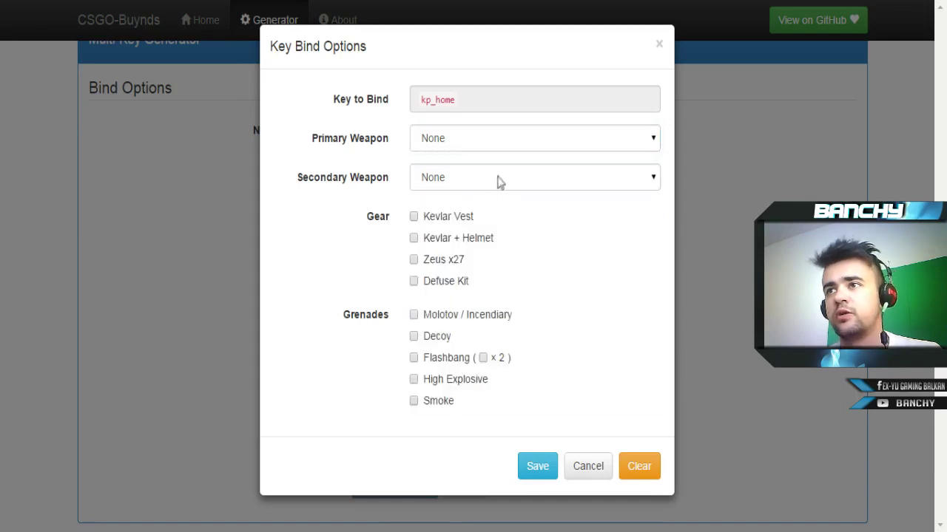
{"action": "left_click", "coordinate": [499, 180]}
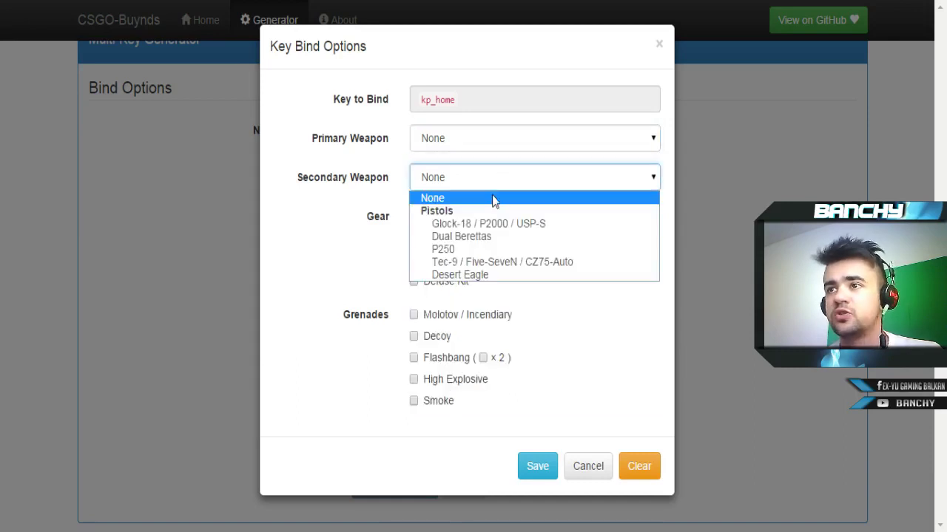
{"action": "left_click", "coordinate": [481, 250]}
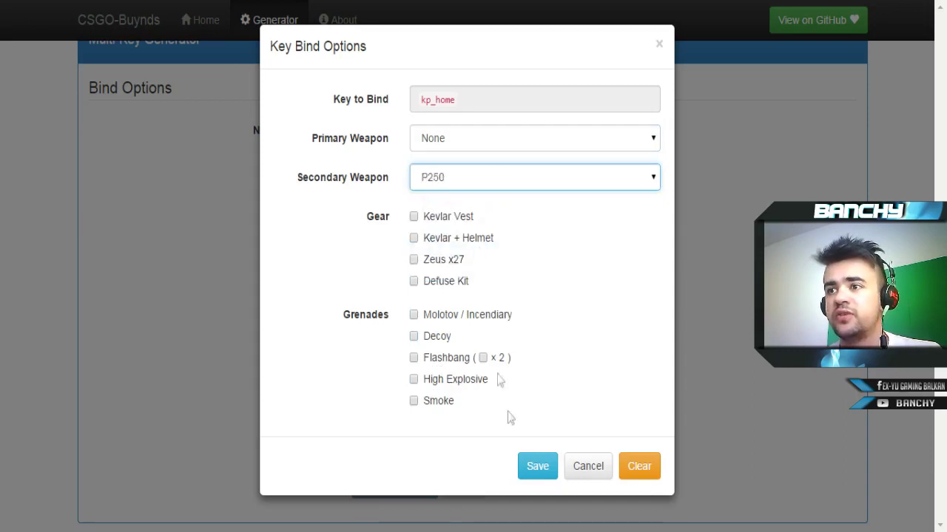
{"action": "left_click", "coordinate": [537, 467]}
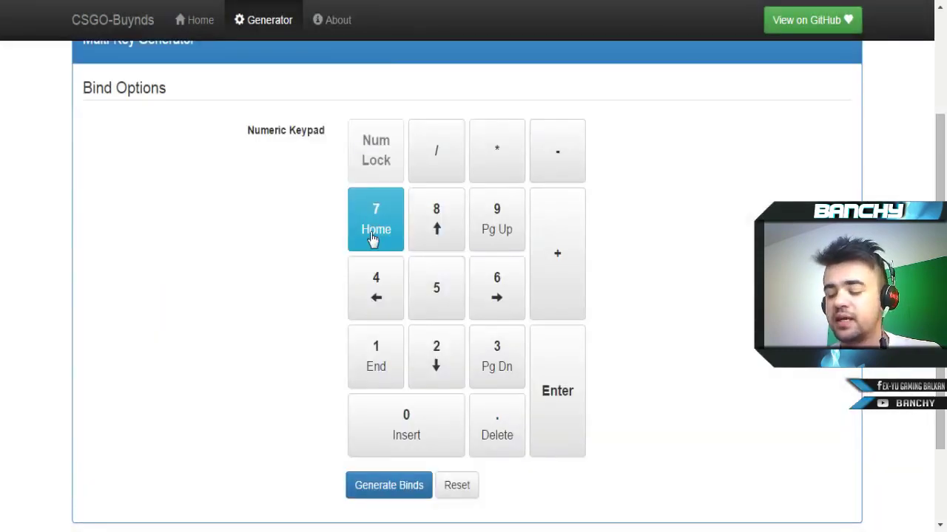
Step: Bind numpad 8 to buy a Tec-9 / Five-SeveN / CZ75-Auto
{"action": "left_click", "coordinate": [433, 237]}
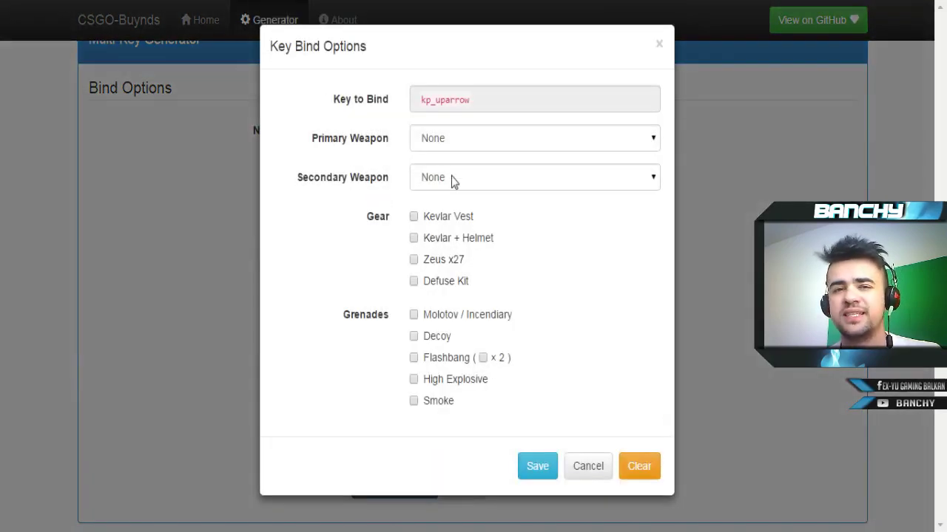
{"action": "left_click", "coordinate": [453, 182]}
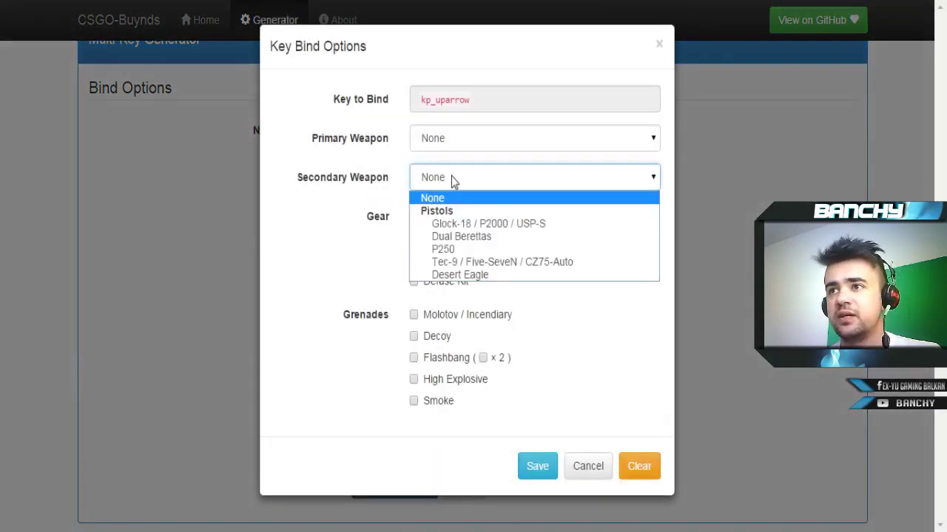
{"action": "left_click", "coordinate": [493, 267]}
{"action": "left_click", "coordinate": [542, 468]}
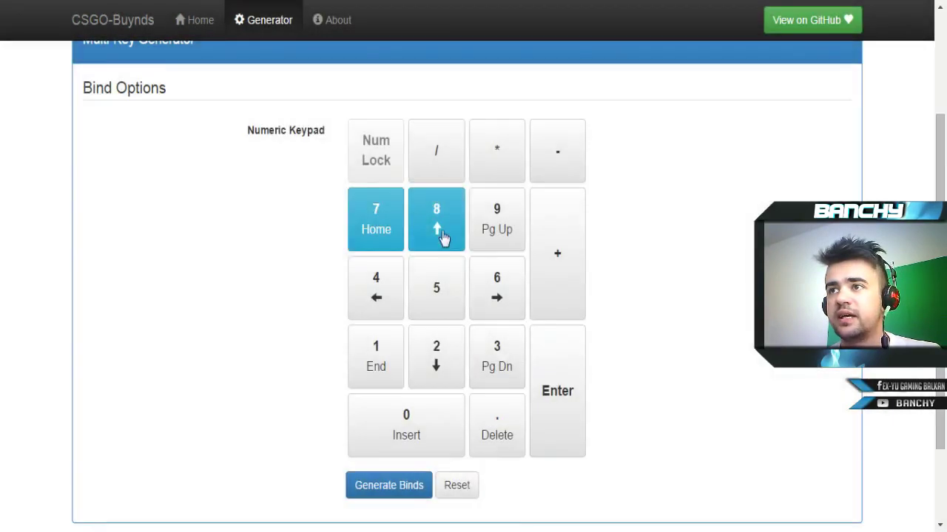
Step: Bind numpad 9 to buy a Desert Eagle
{"action": "left_click", "coordinate": [497, 215]}
{"action": "left_click", "coordinate": [471, 178]}
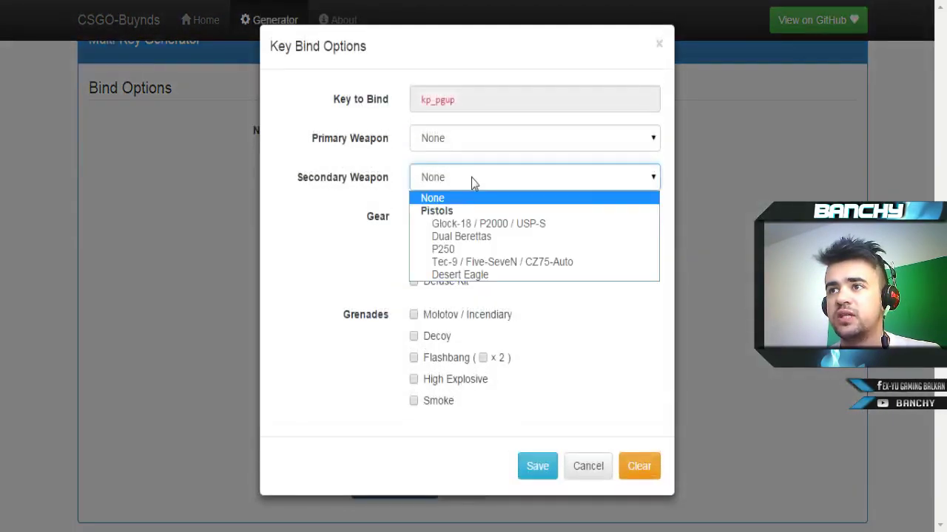
{"action": "left_click", "coordinate": [462, 274]}
{"action": "left_click", "coordinate": [537, 465]}
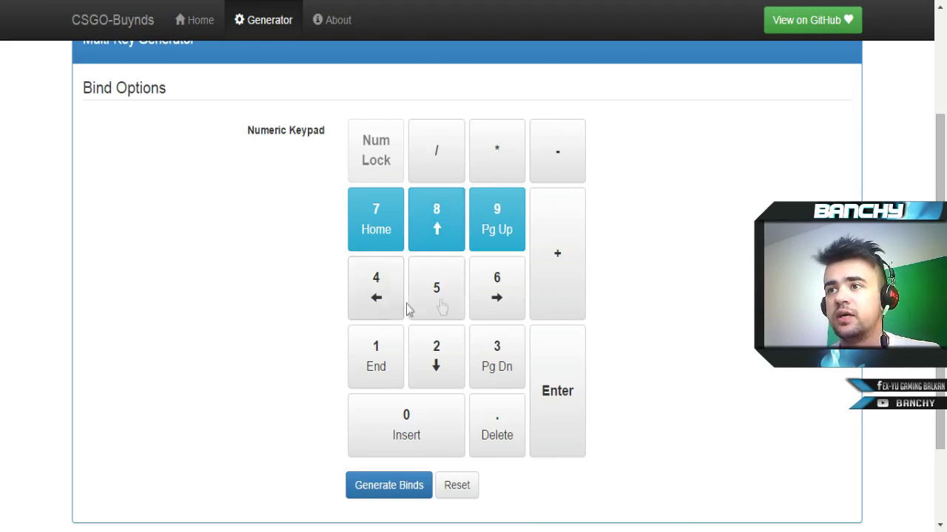
{"action": "left_click", "coordinate": [377, 295]}
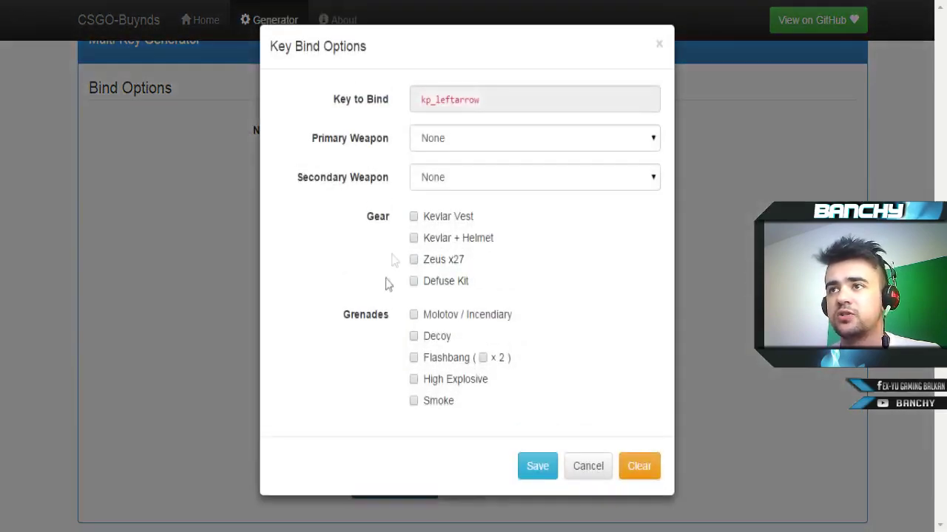
Step: Bind numpad 4 to Galil AR / FAMAS and numpad 5 to AK-47 / M4A4 / M4A1-S
{"action": "left_click", "coordinate": [446, 142]}
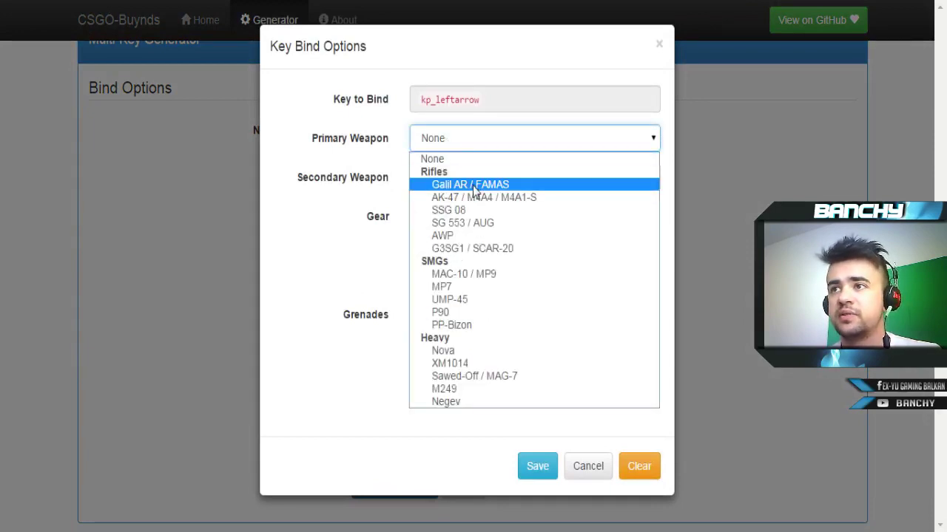
{"action": "left_click", "coordinate": [474, 185]}
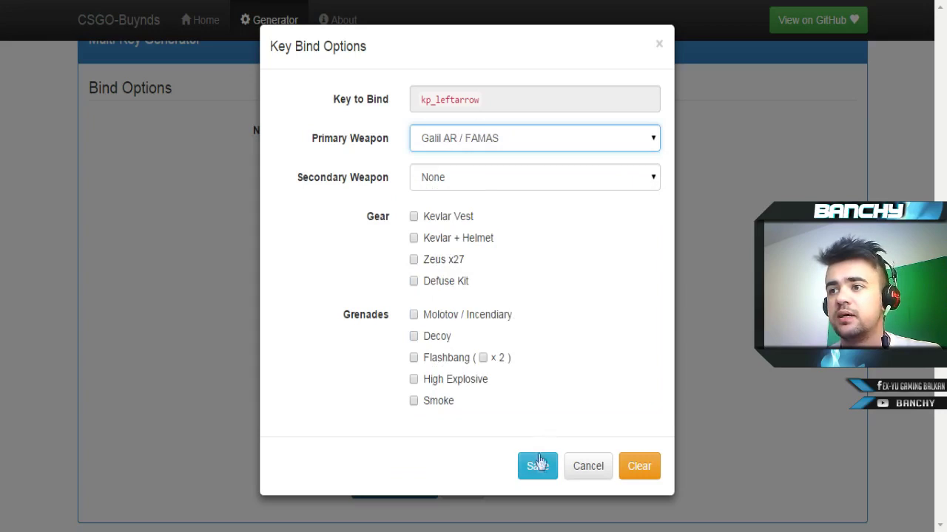
{"action": "left_click", "coordinate": [536, 466]}
{"action": "left_click", "coordinate": [446, 289]}
{"action": "left_click", "coordinate": [448, 181]}
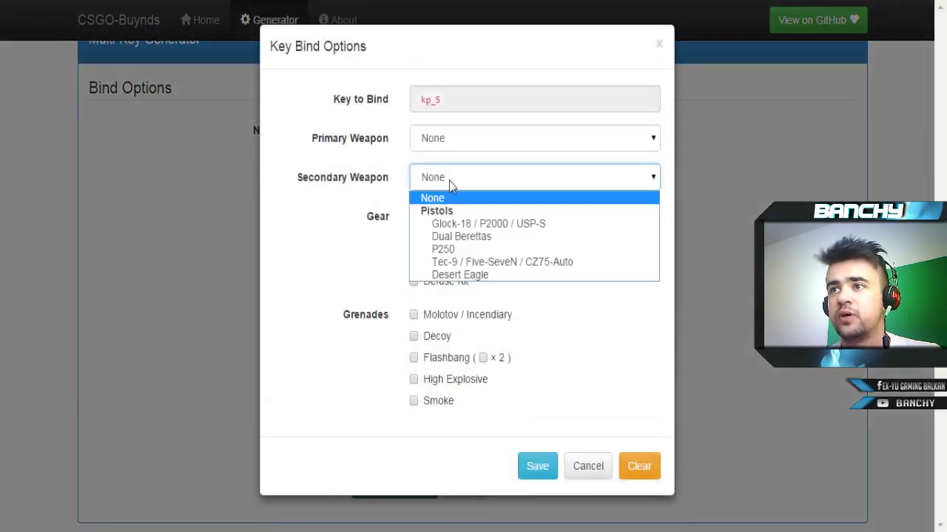
{"action": "left_click", "coordinate": [454, 140]}
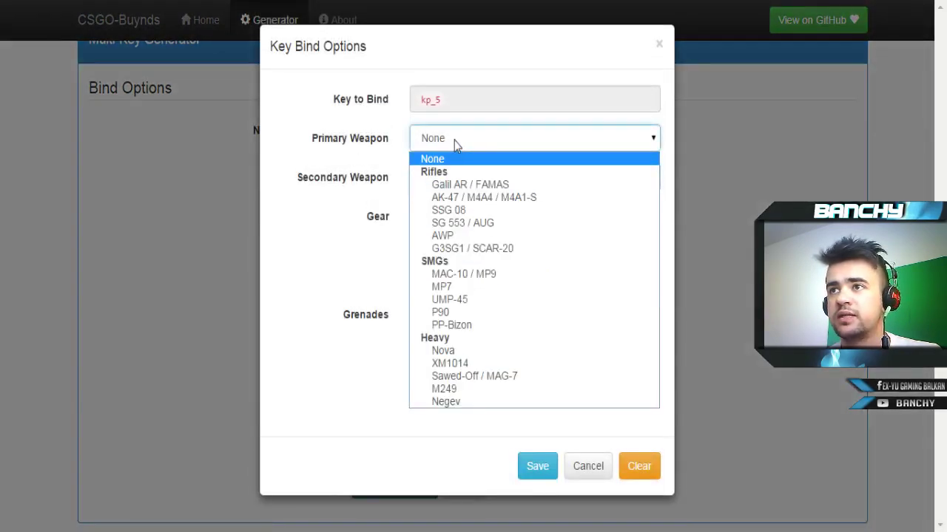
{"action": "left_click", "coordinate": [477, 199]}
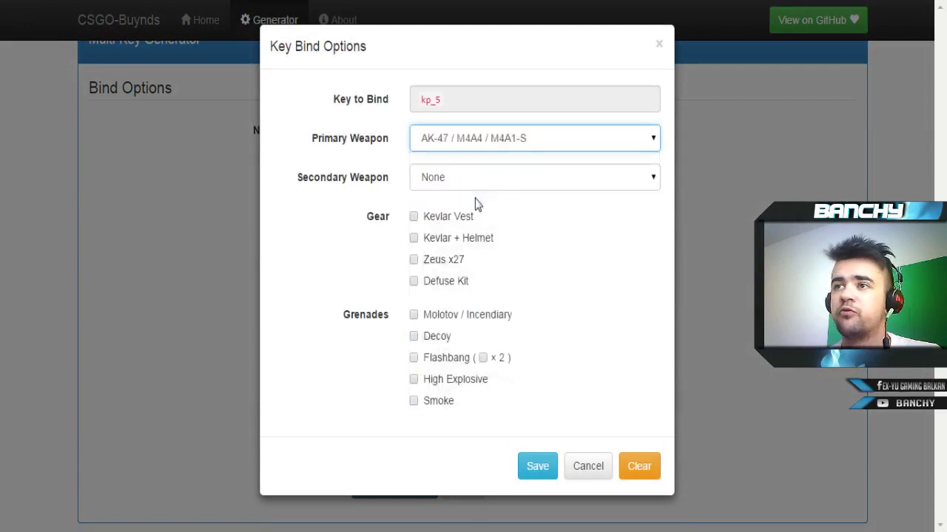
{"action": "left_click", "coordinate": [537, 466]}
Step: Bind numpad 6 to buy an AWP as the primary weapon
{"action": "left_click", "coordinate": [493, 294]}
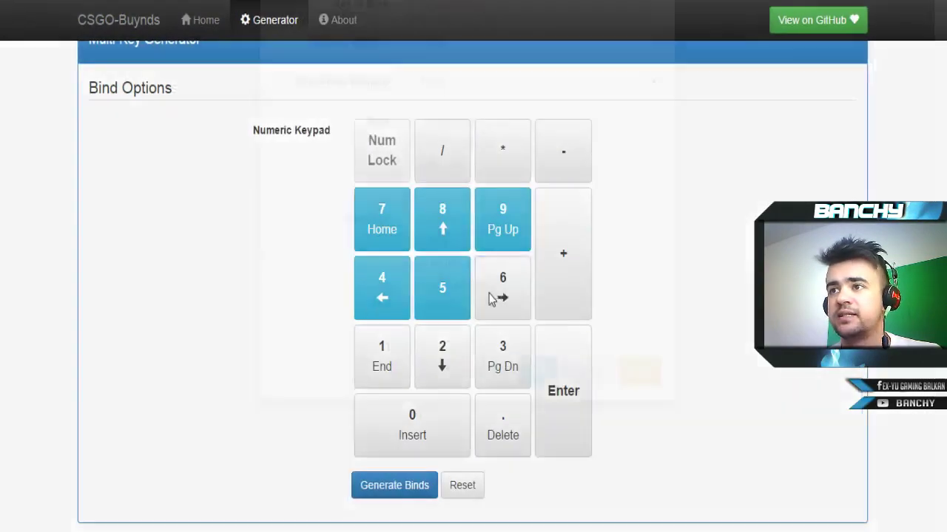
{"action": "left_click", "coordinate": [450, 140]}
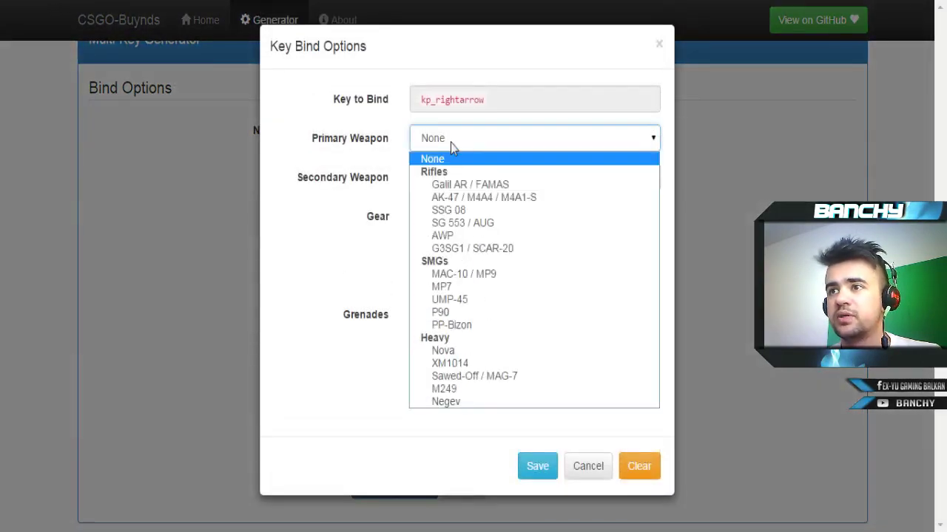
{"action": "left_click", "coordinate": [466, 237]}
{"action": "left_click", "coordinate": [534, 472]}
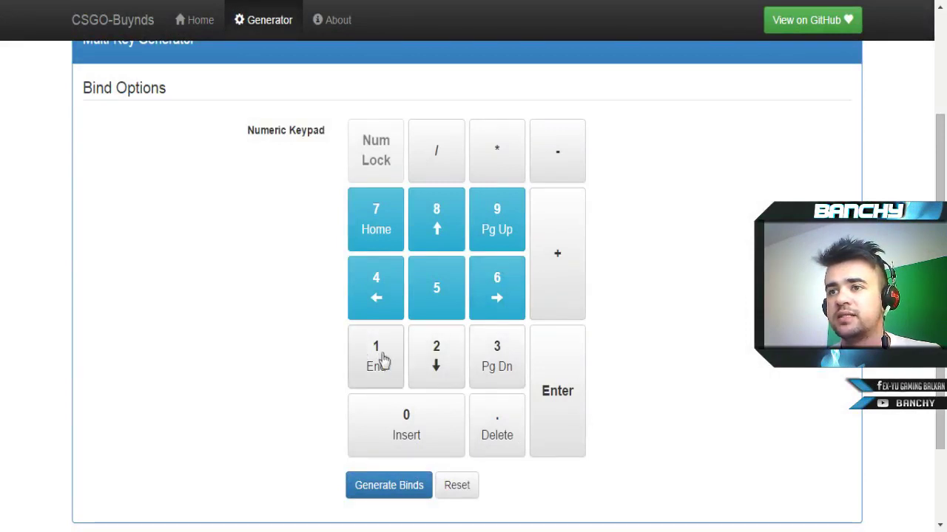
{"action": "left_click", "coordinate": [390, 367]}
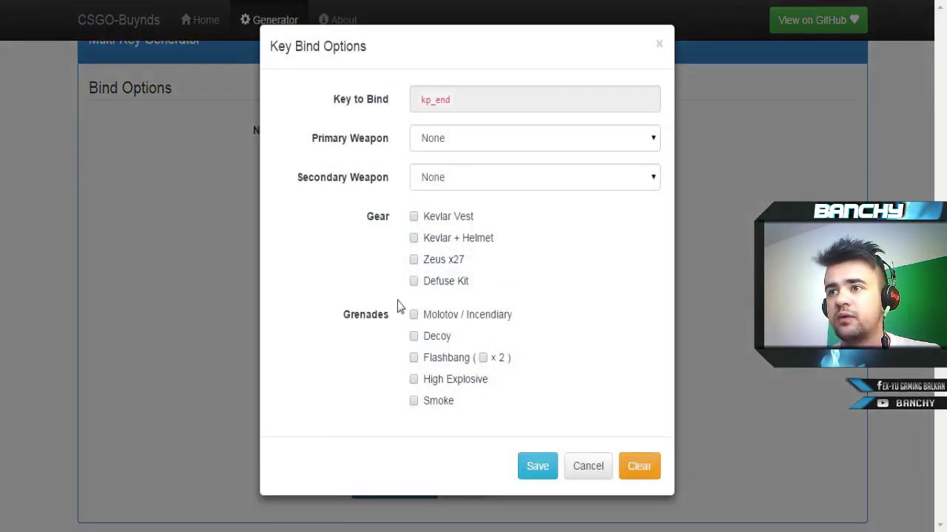
Step: Make numpad 1 buy two flashbangs
{"action": "left_click", "coordinate": [414, 358]}
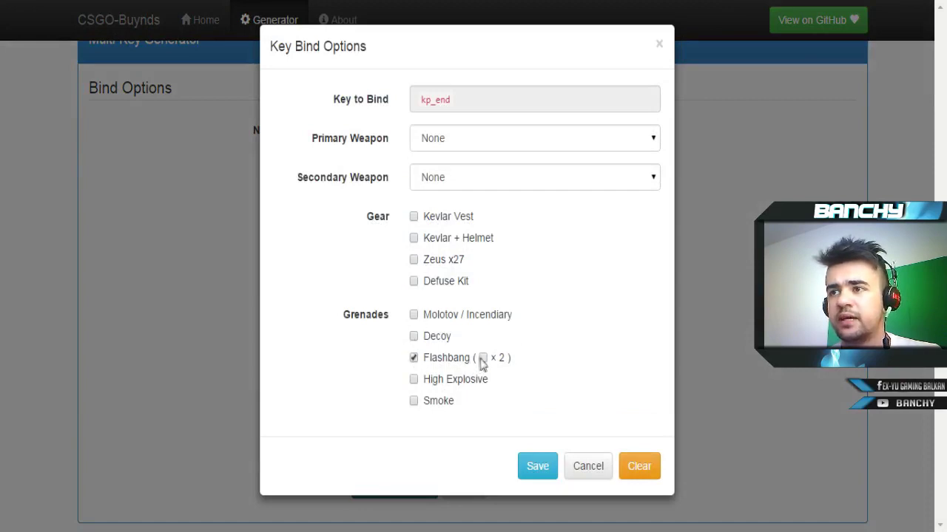
{"action": "left_click", "coordinate": [483, 358]}
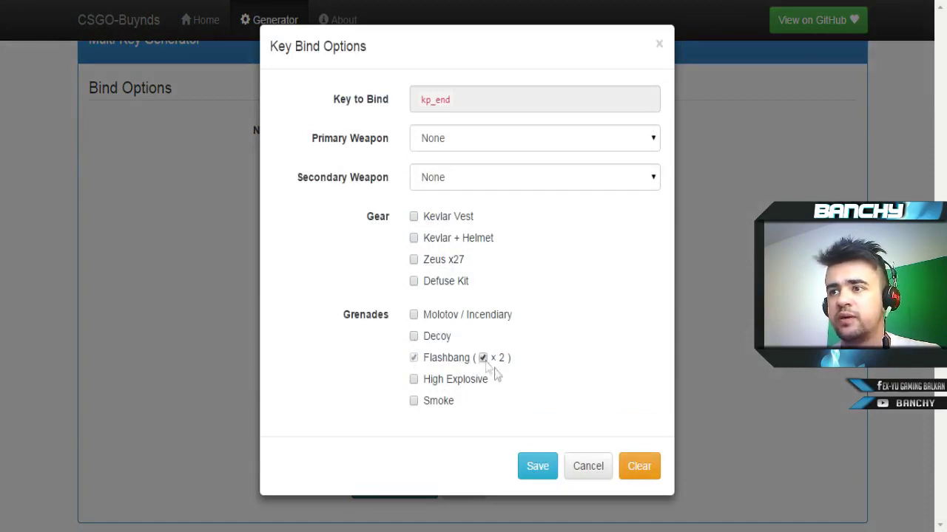
{"action": "left_click", "coordinate": [540, 467]}
Step: Make numpad 2 buy a High Explosive grenade and numpad 3 a Smoke grenade
{"action": "left_click", "coordinate": [439, 360]}
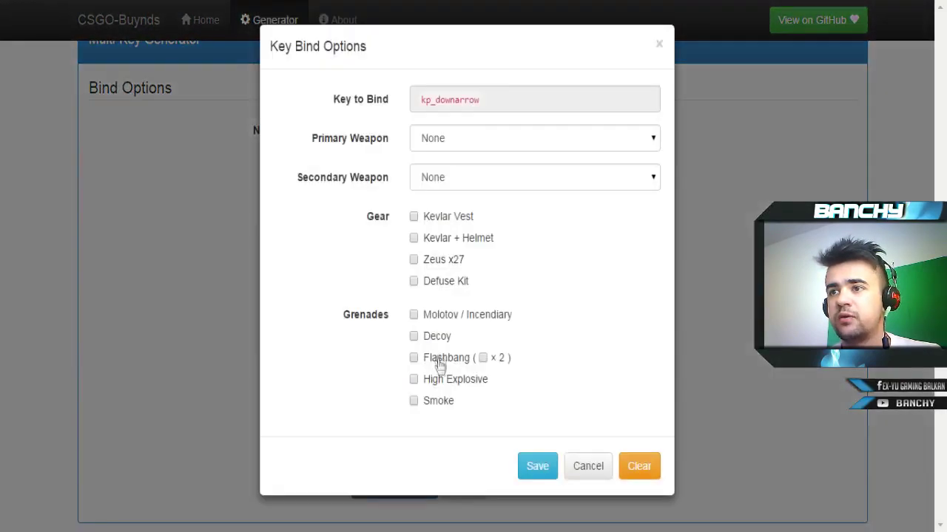
{"action": "left_click", "coordinate": [413, 379]}
{"action": "left_click", "coordinate": [536, 466]}
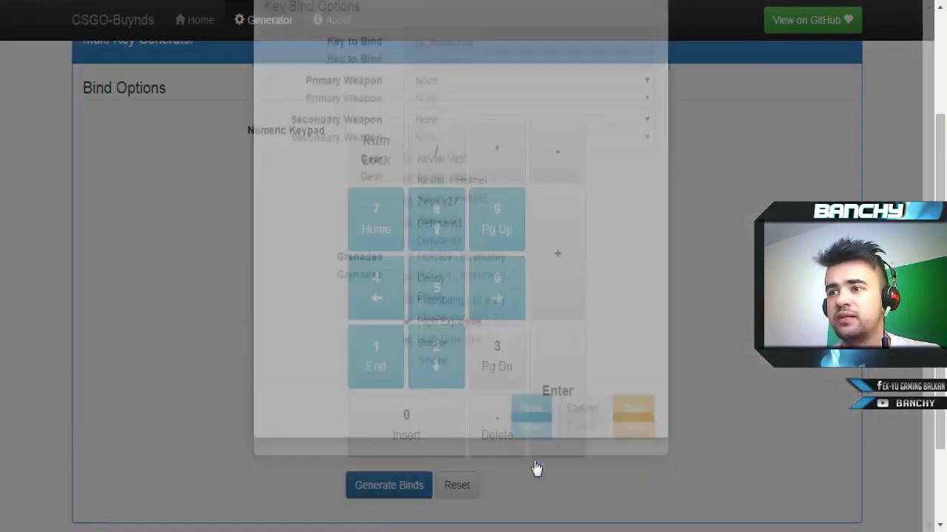
{"action": "left_click", "coordinate": [496, 358]}
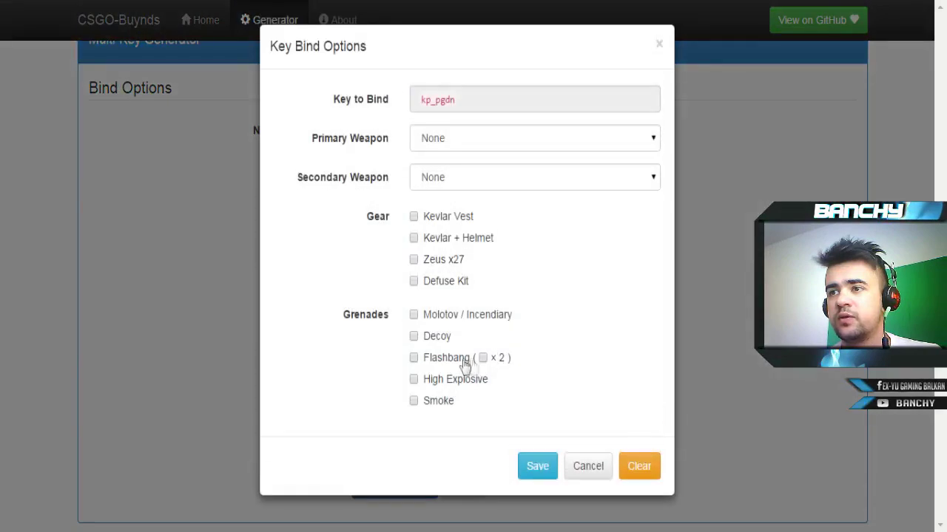
{"action": "left_click", "coordinate": [413, 400]}
{"action": "left_click", "coordinate": [536, 466]}
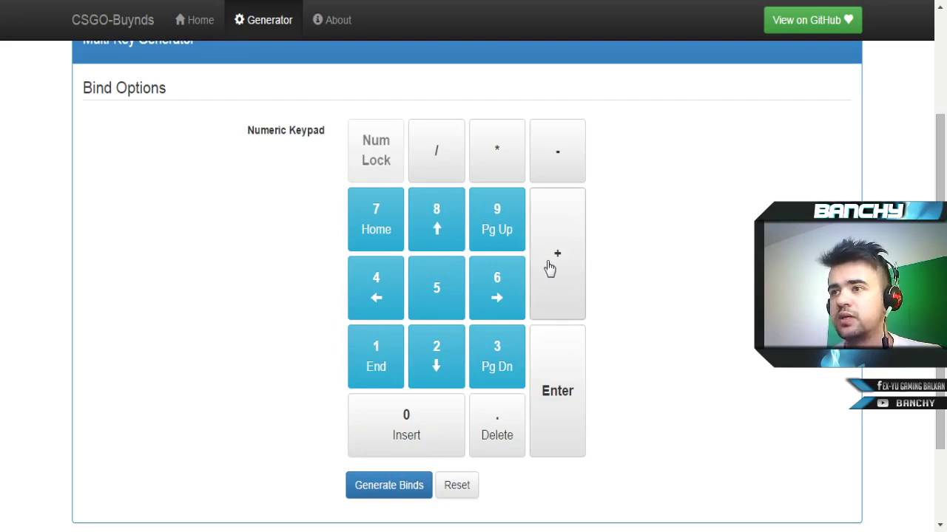
Step: Bind kp_plus to a Defuse Kit and kp_enter to Molotov / Incendiary
{"action": "left_click", "coordinate": [548, 266]}
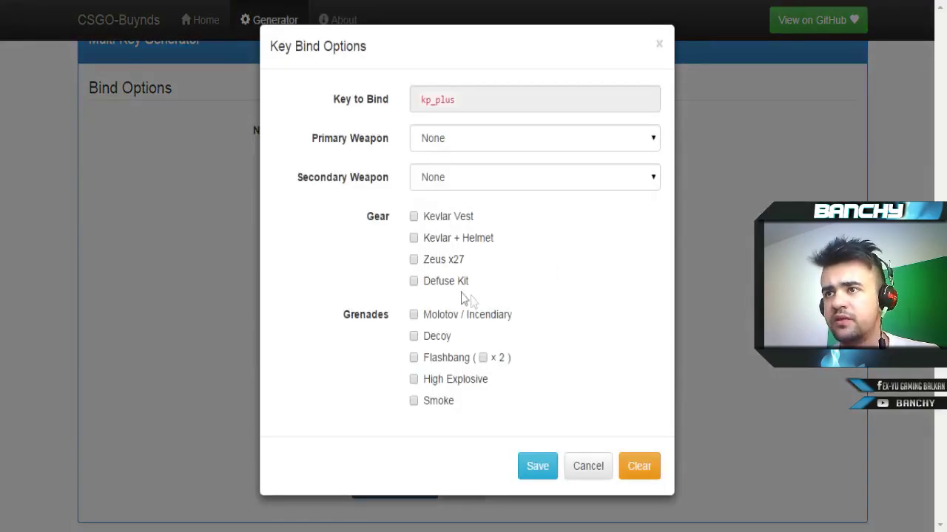
{"action": "left_click", "coordinate": [414, 282]}
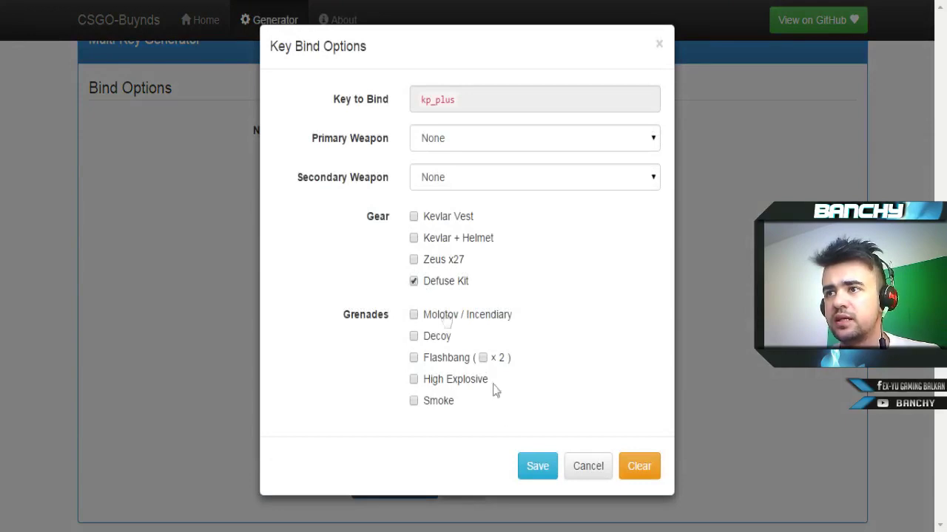
{"action": "left_click", "coordinate": [537, 465]}
{"action": "left_click", "coordinate": [553, 365]}
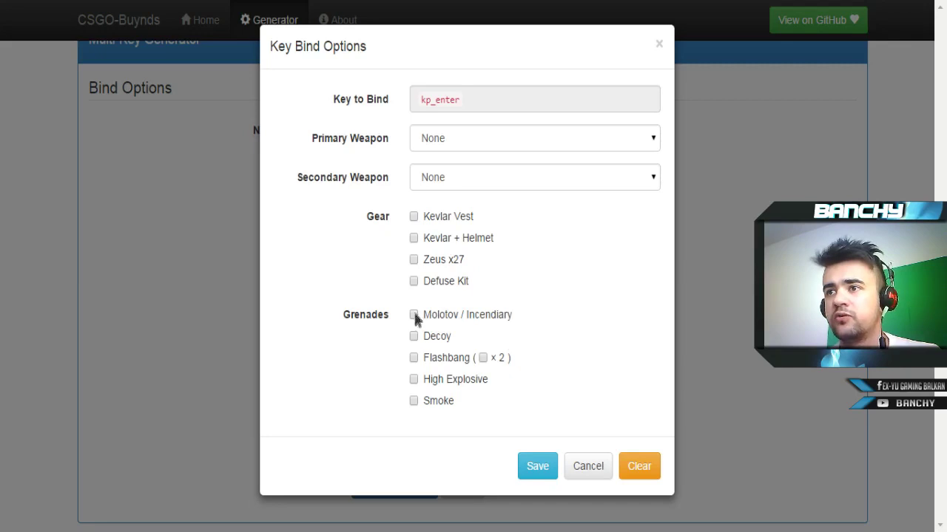
{"action": "left_click", "coordinate": [539, 469]}
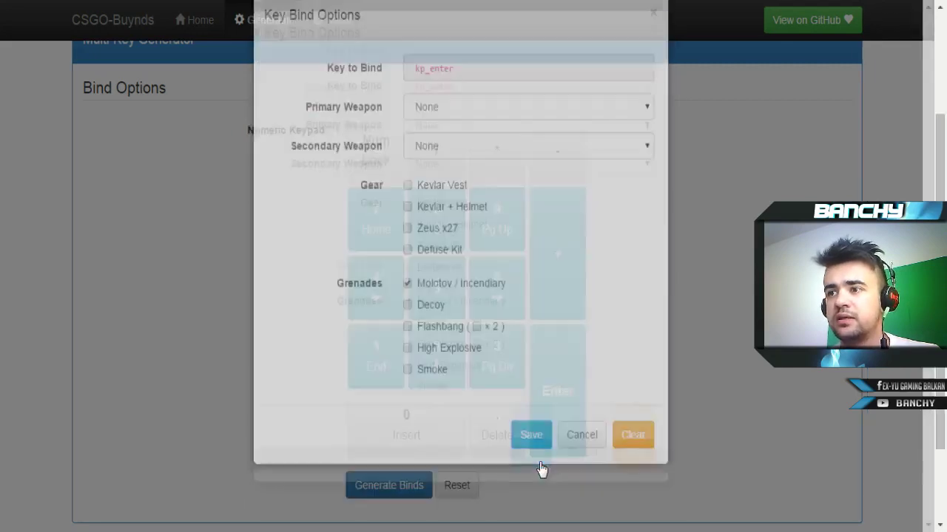
Step: Bind kp_ins to Kevlar + Helmet, replacing the Kevlar Vest first chosen
{"action": "left_click", "coordinate": [401, 427]}
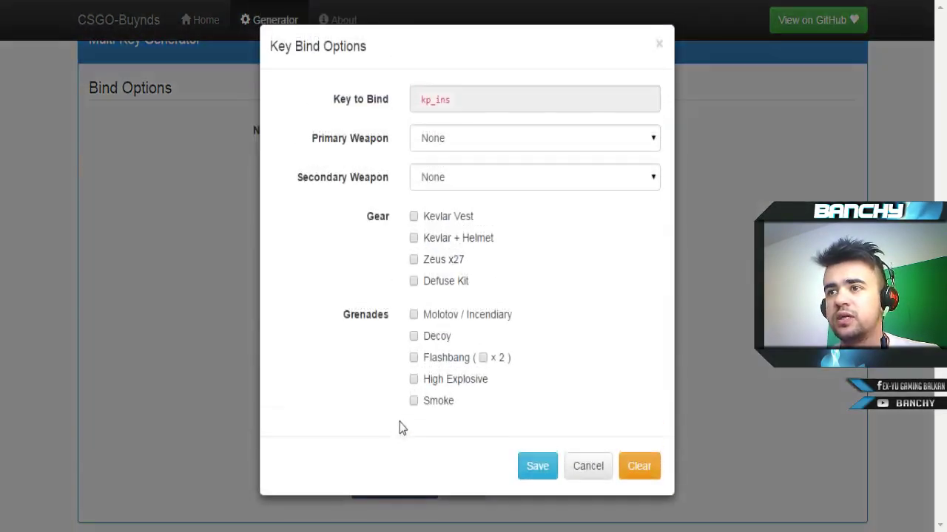
{"action": "left_click", "coordinate": [413, 215]}
{"action": "left_click", "coordinate": [540, 467]}
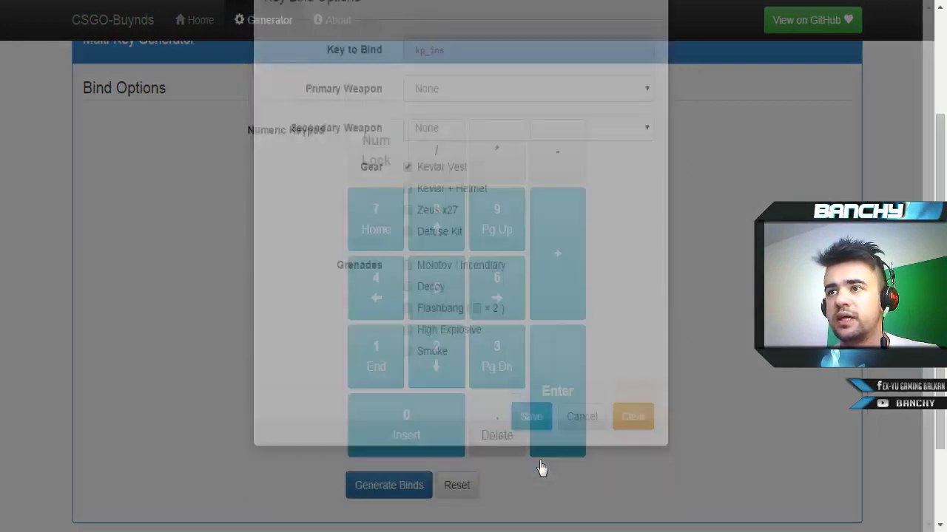
{"action": "left_click", "coordinate": [435, 426]}
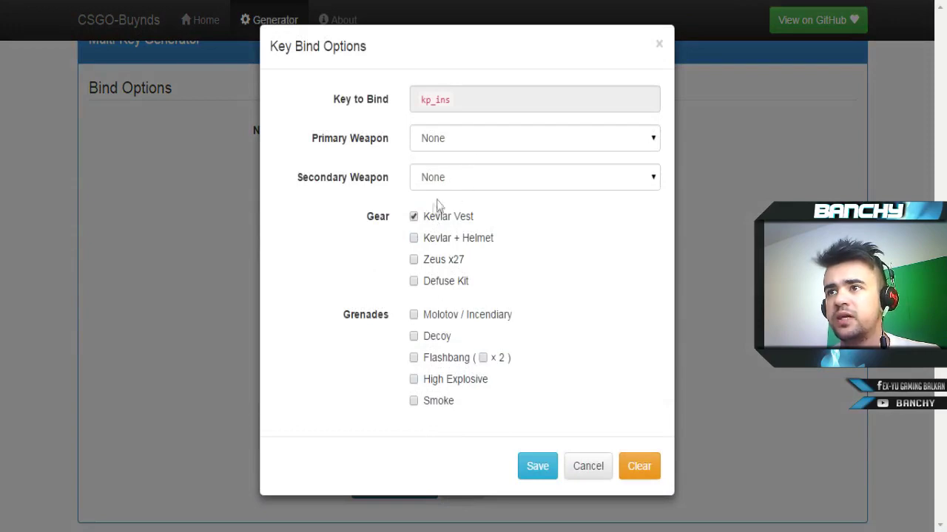
{"action": "left_click", "coordinate": [413, 216]}
{"action": "left_click", "coordinate": [414, 238]}
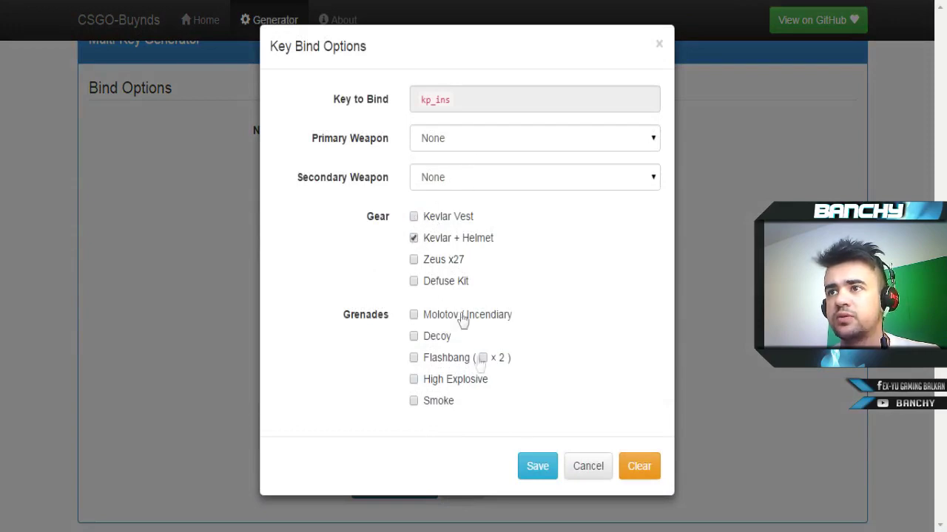
{"action": "left_click", "coordinate": [539, 467]}
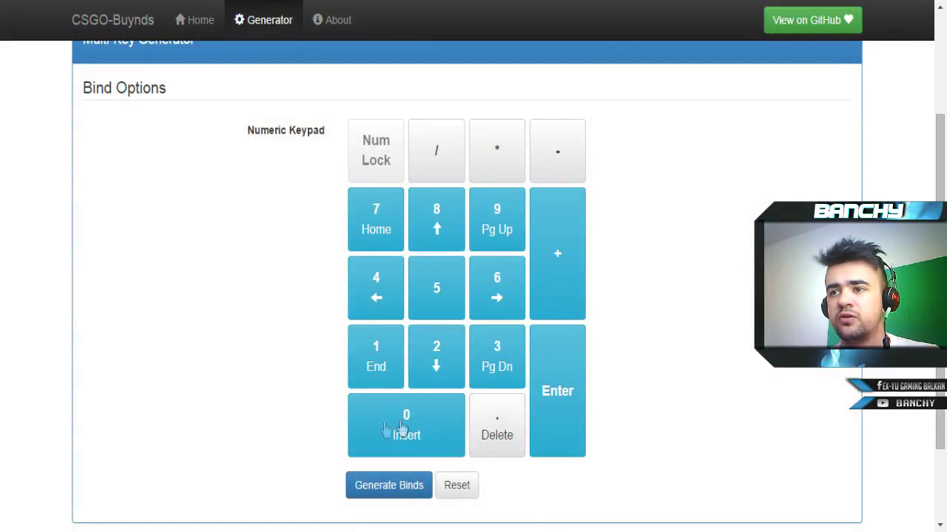
Step: Bind kp_del to buy a Kevlar Vest
{"action": "left_click", "coordinate": [497, 429]}
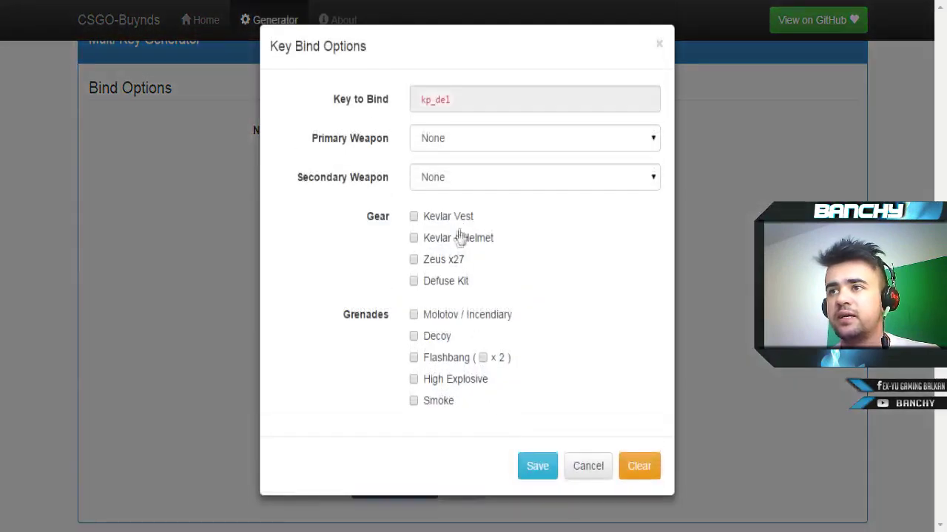
{"action": "left_click", "coordinate": [413, 216]}
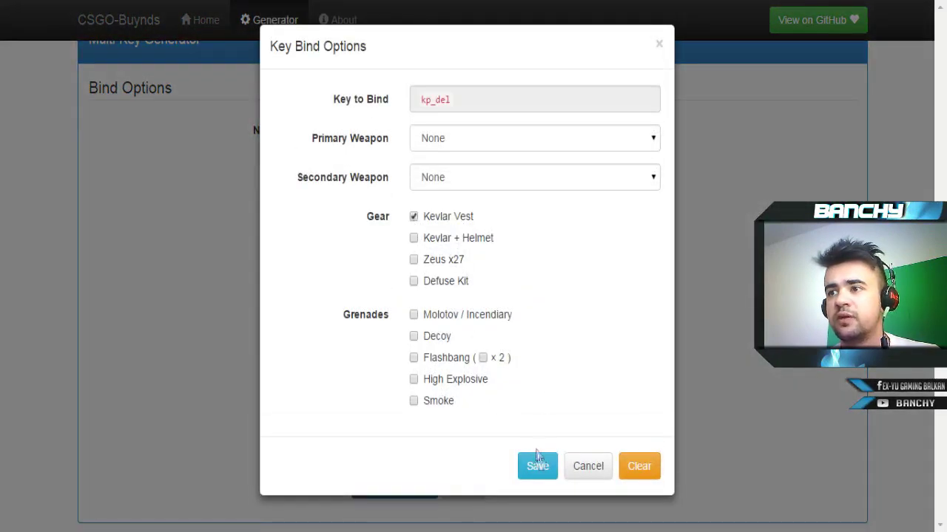
{"action": "left_click", "coordinate": [538, 467]}
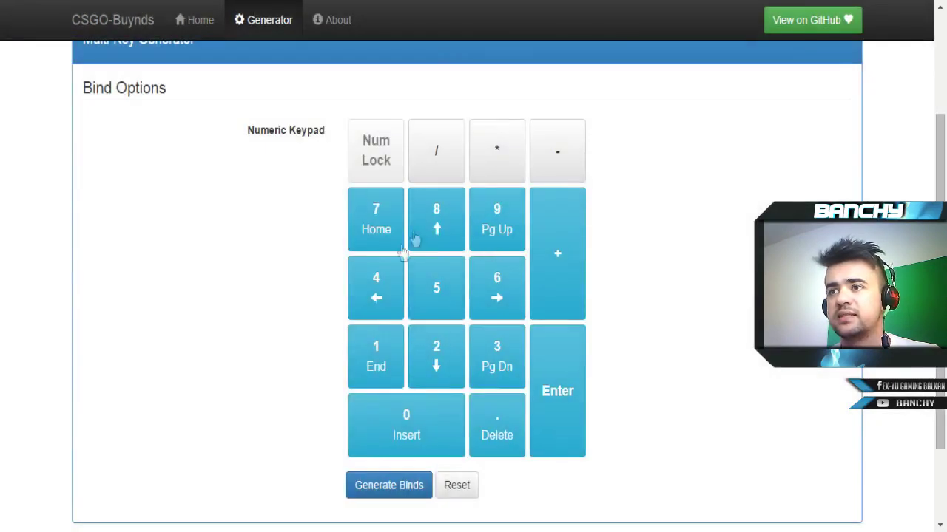
Step: Bind kp_slash to buy a PP-Bizon as the primary weapon
{"action": "left_click", "coordinate": [436, 157]}
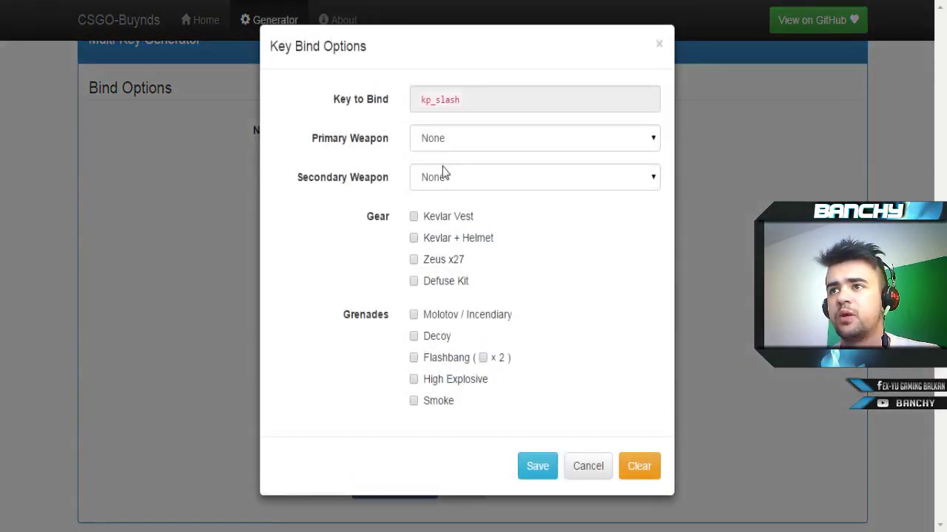
{"action": "left_click", "coordinate": [457, 145]}
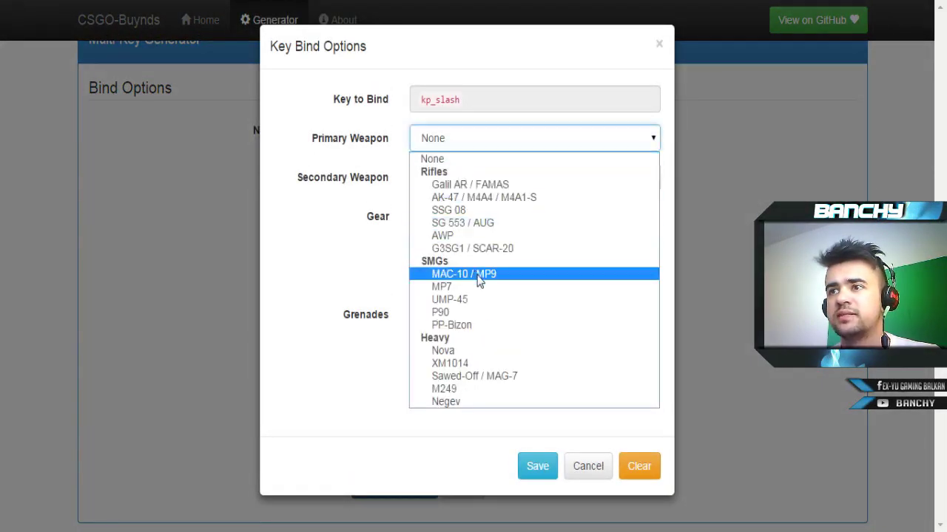
{"action": "left_click", "coordinate": [472, 332]}
{"action": "left_click", "coordinate": [538, 464]}
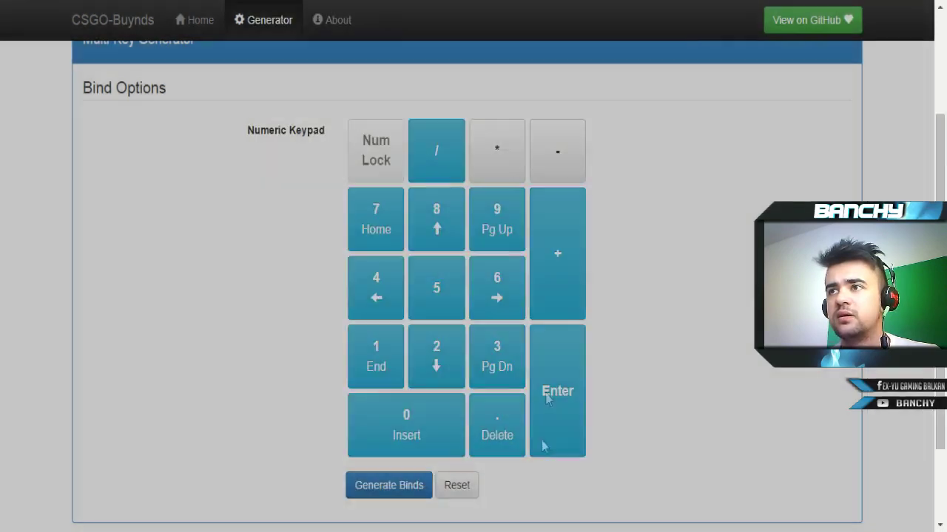
Step: Bind kp_multiply to buy a P90 as the primary weapon
{"action": "left_click", "coordinate": [498, 165]}
{"action": "left_click", "coordinate": [466, 179]}
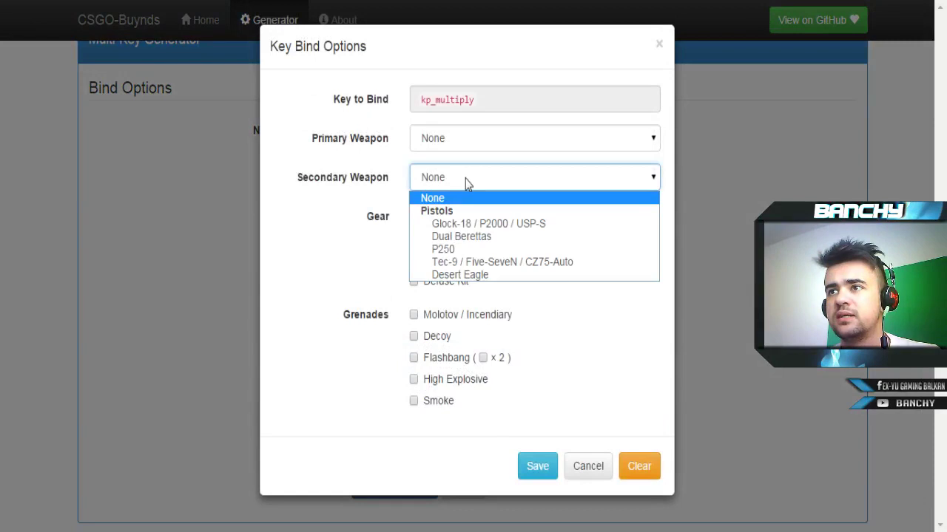
{"action": "left_click", "coordinate": [466, 180]}
{"action": "left_click", "coordinate": [465, 139]}
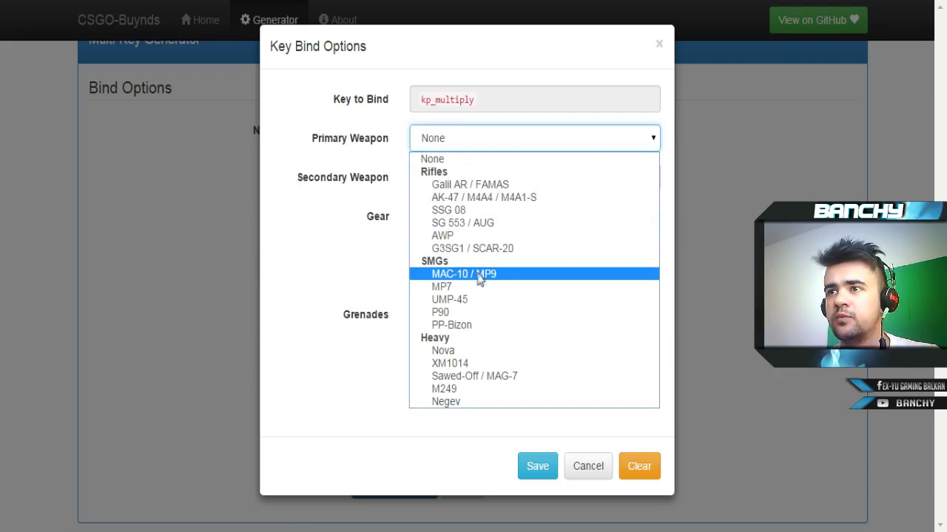
{"action": "left_click", "coordinate": [467, 312]}
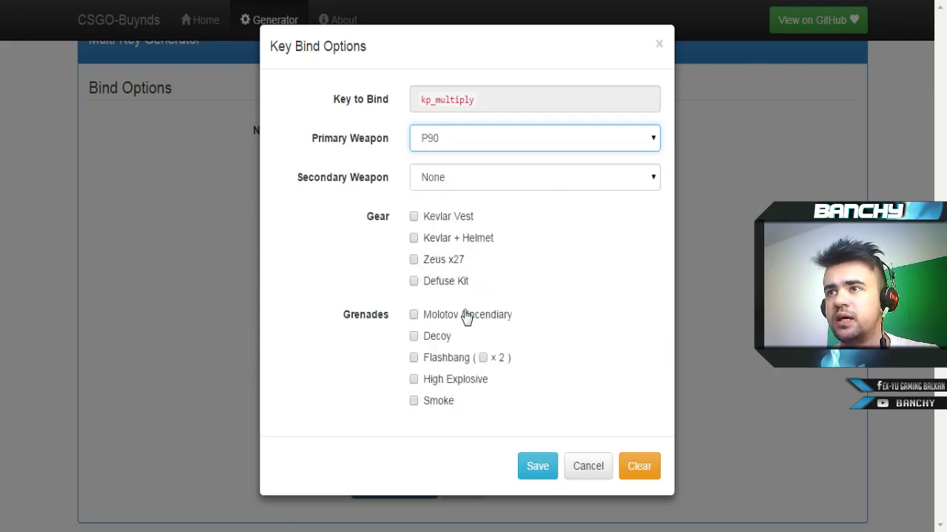
{"action": "left_click", "coordinate": [537, 466]}
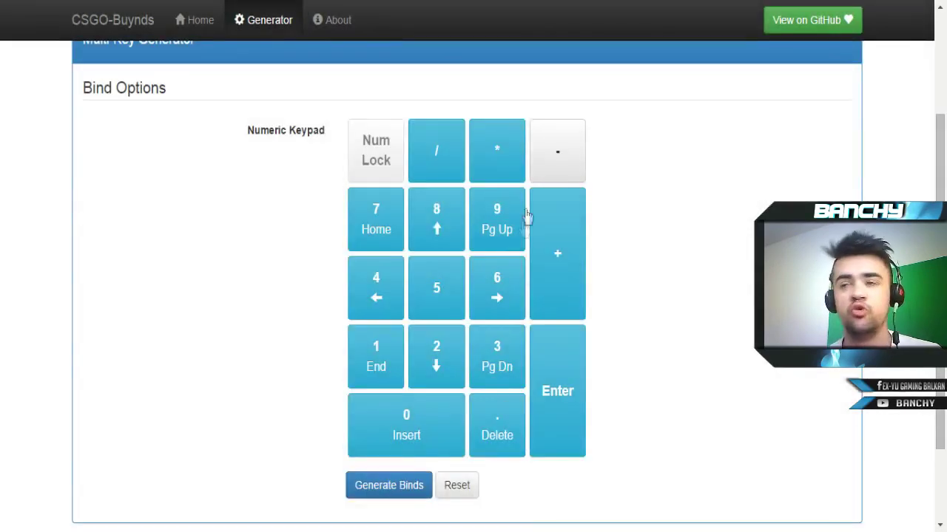
Step: Bind kp_minus to buy a Nova as the primary weapon
{"action": "left_click", "coordinate": [558, 157]}
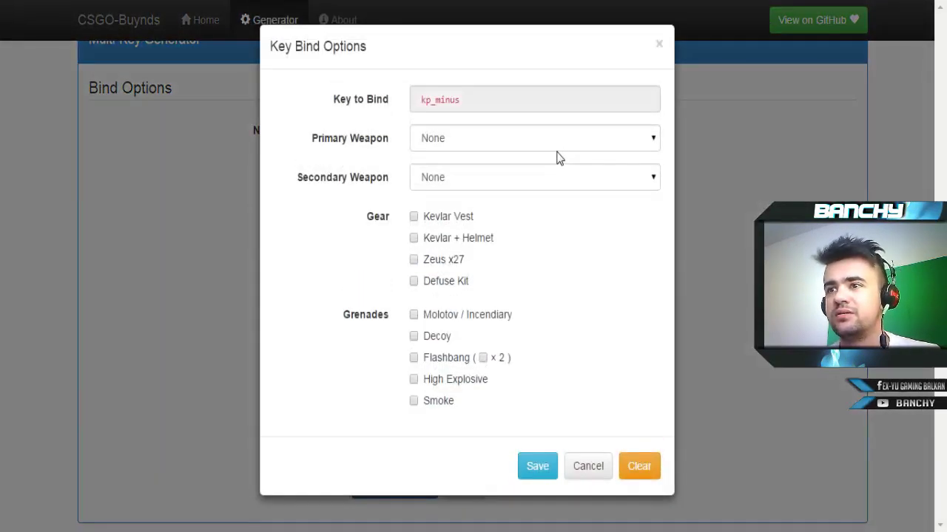
{"action": "left_click", "coordinate": [490, 188]}
{"action": "left_click", "coordinate": [487, 186]}
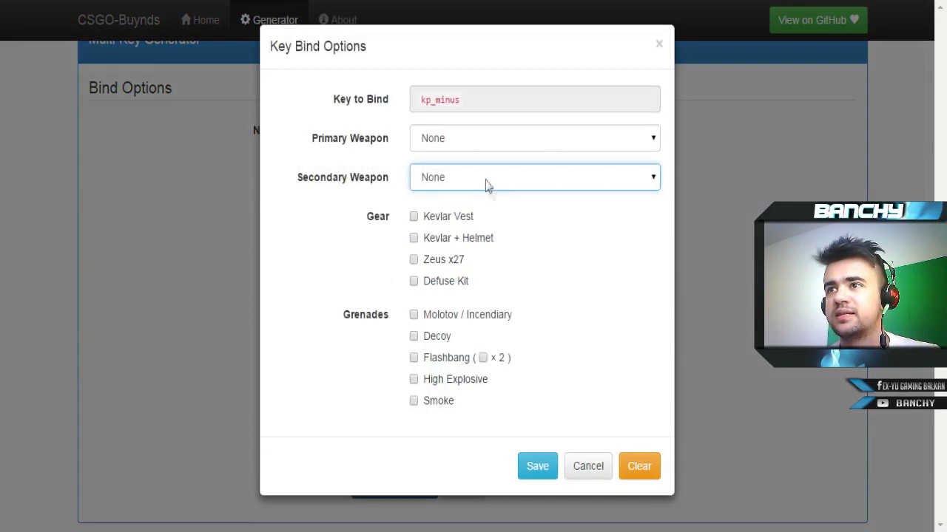
{"action": "left_click", "coordinate": [470, 140]}
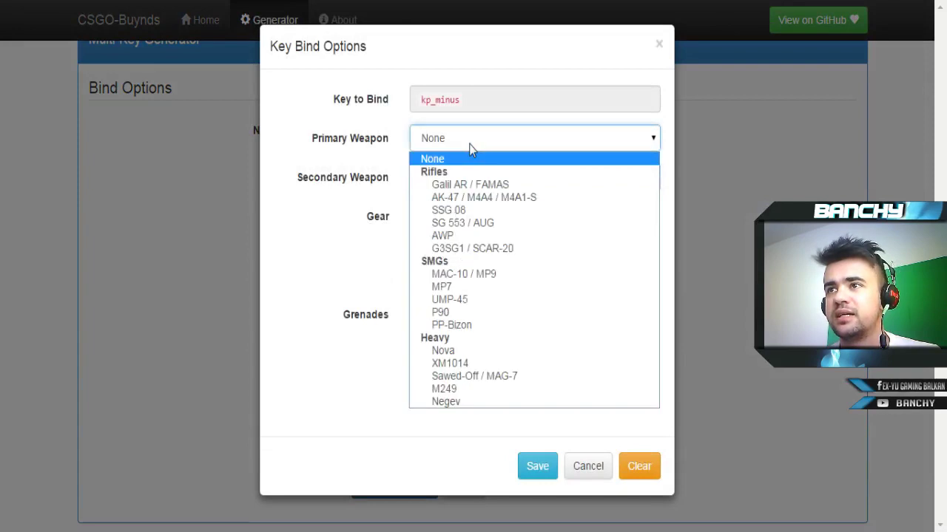
{"action": "left_click", "coordinate": [491, 352]}
{"action": "left_click", "coordinate": [537, 467]}
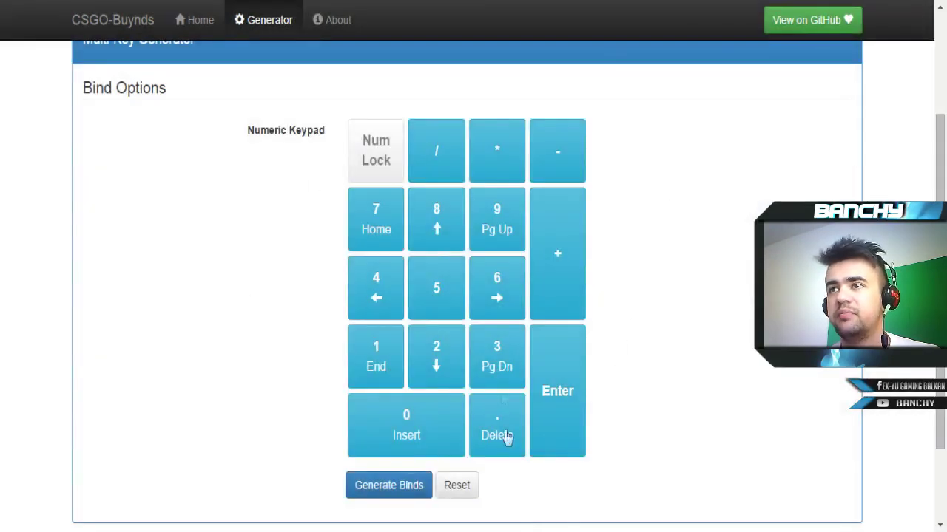
{"action": "scroll", "coordinate": [477, 424], "scroll_direction": "down", "scroll_amount": 3}
Step: Generate binds and select all 16 lines, from kp_home "buy p250;" to kp_minus "buy nova;"
{"action": "left_click", "coordinate": [389, 378]}
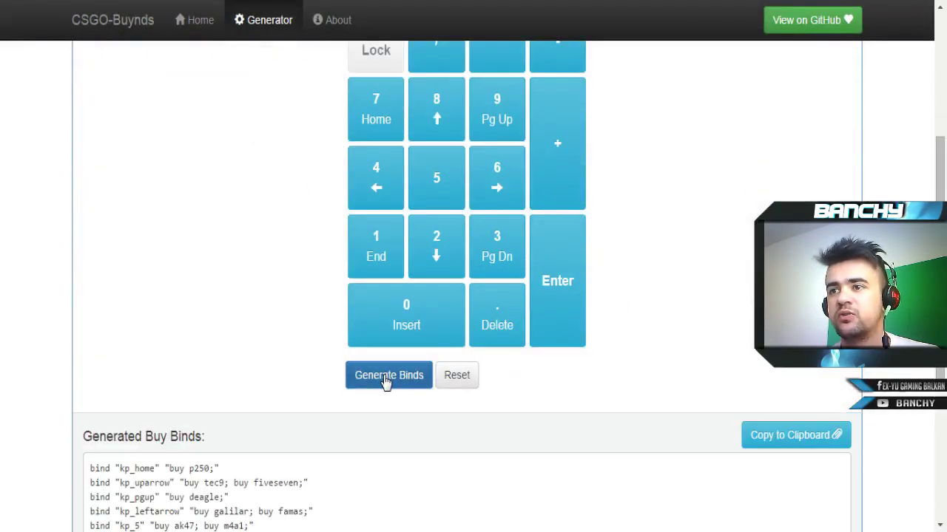
{"action": "scroll", "coordinate": [331, 411], "scroll_direction": "down", "scroll_amount": 3}
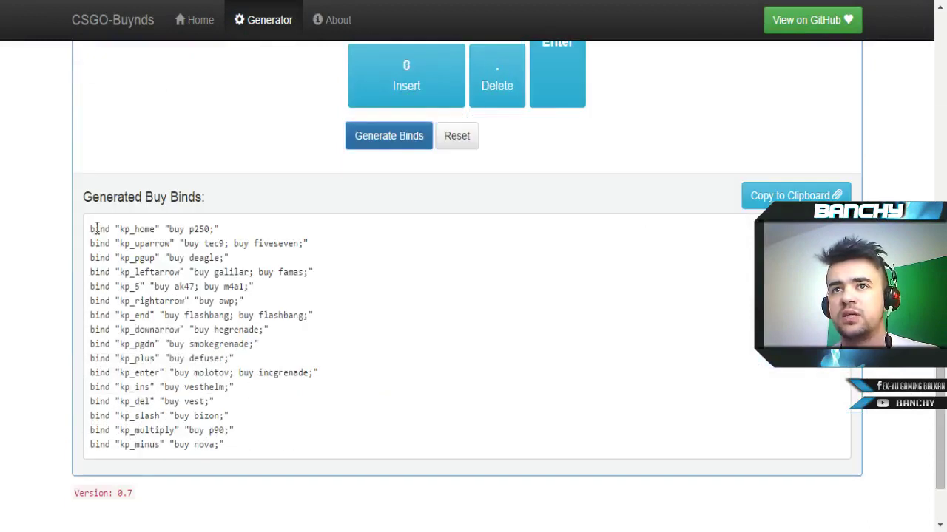
{"action": "left_click_drag", "start_coordinate": [90, 228], "coordinate": [340, 454]}
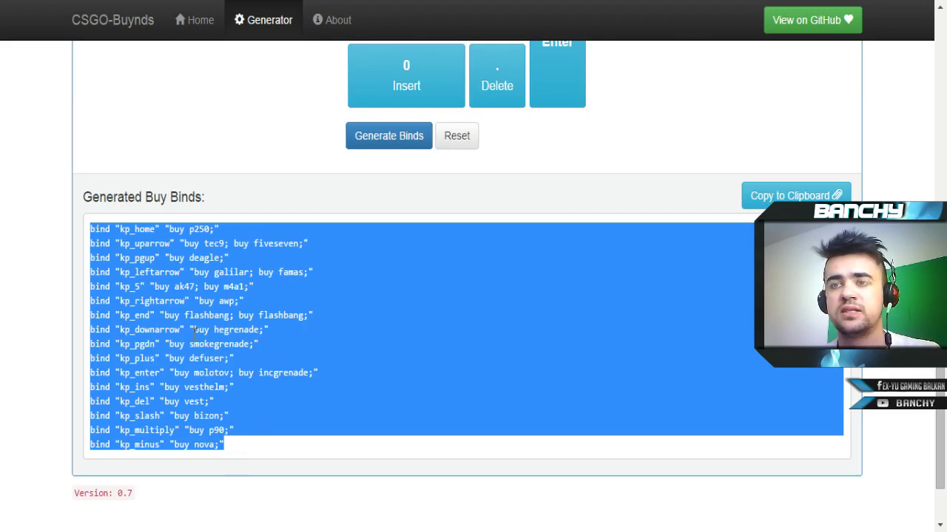
{"action": "scroll", "coordinate": [198, 331], "scroll_direction": "up", "scroll_amount": 6}
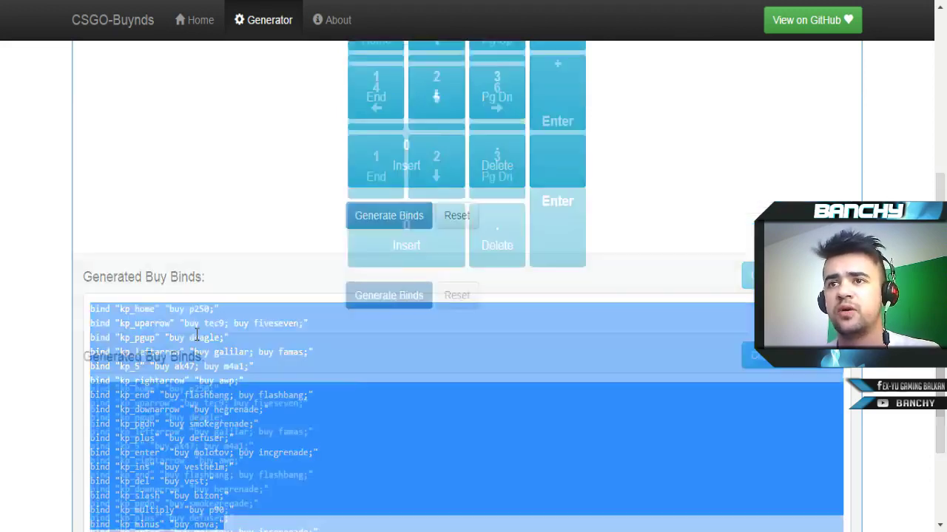
{"action": "scroll", "coordinate": [243, 323], "scroll_direction": "down", "scroll_amount": 2}
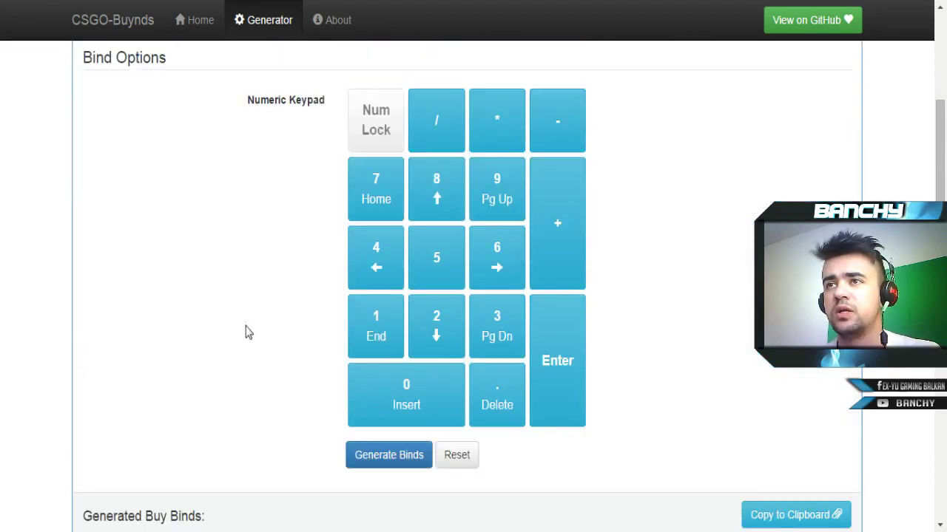
{"action": "scroll", "coordinate": [247, 332], "scroll_direction": "down", "scroll_amount": 1}
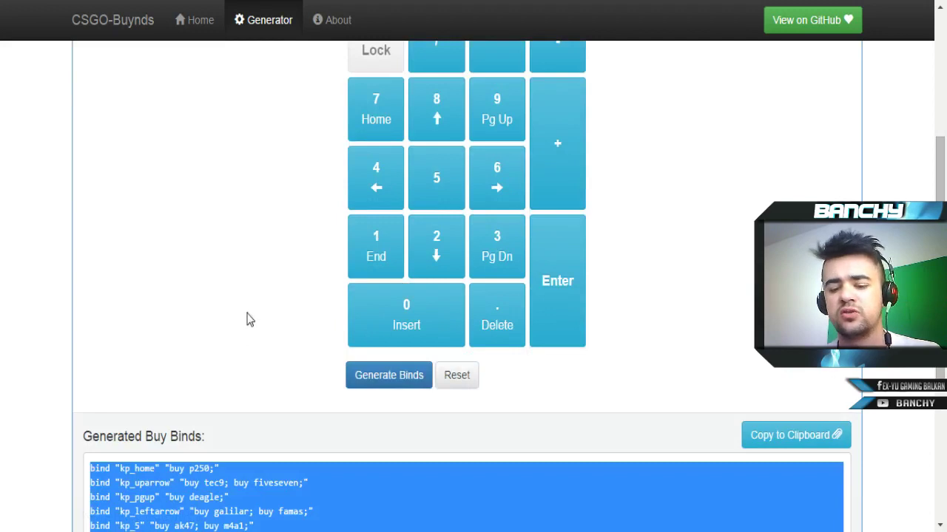